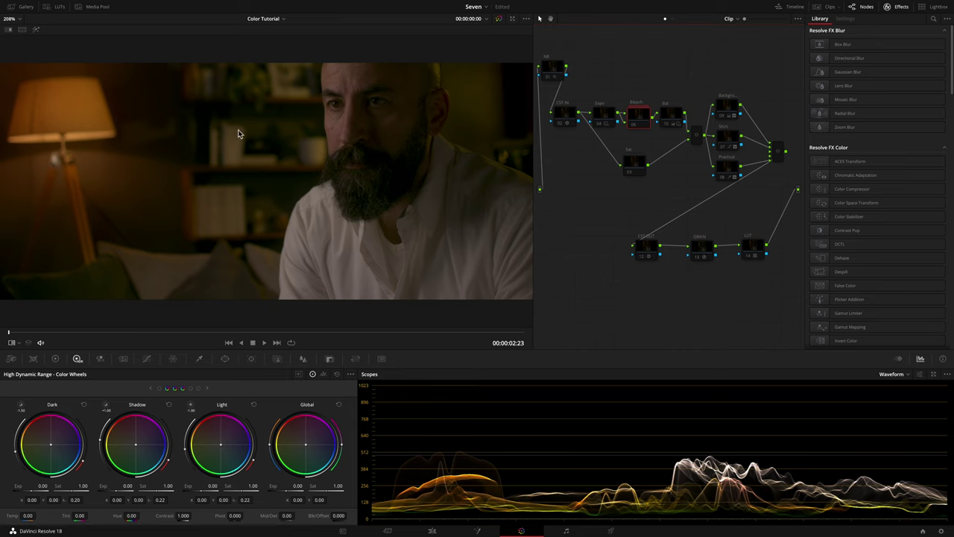
Wipe-compare the clip against the Seven reference still, then open Project Settings color management
left_click(9, 31)
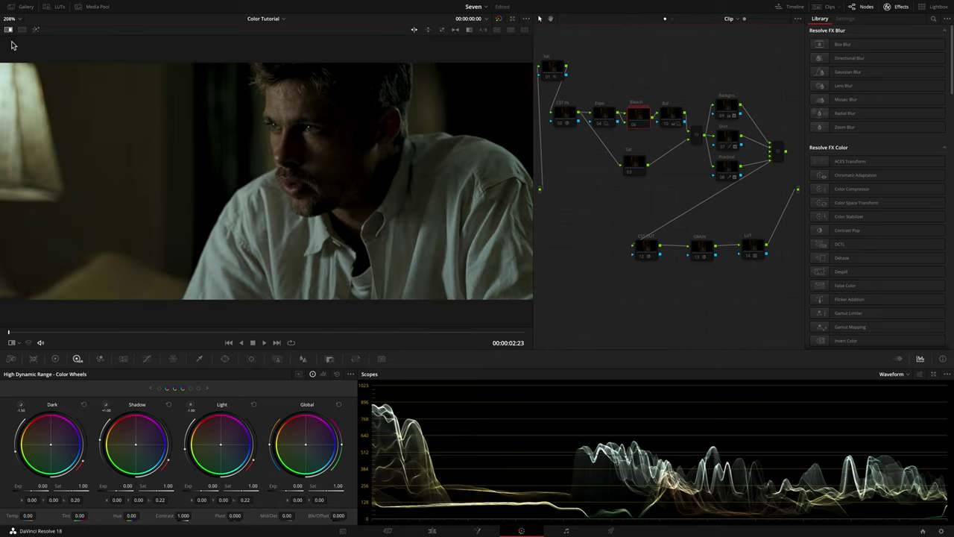
left_click(10, 31)
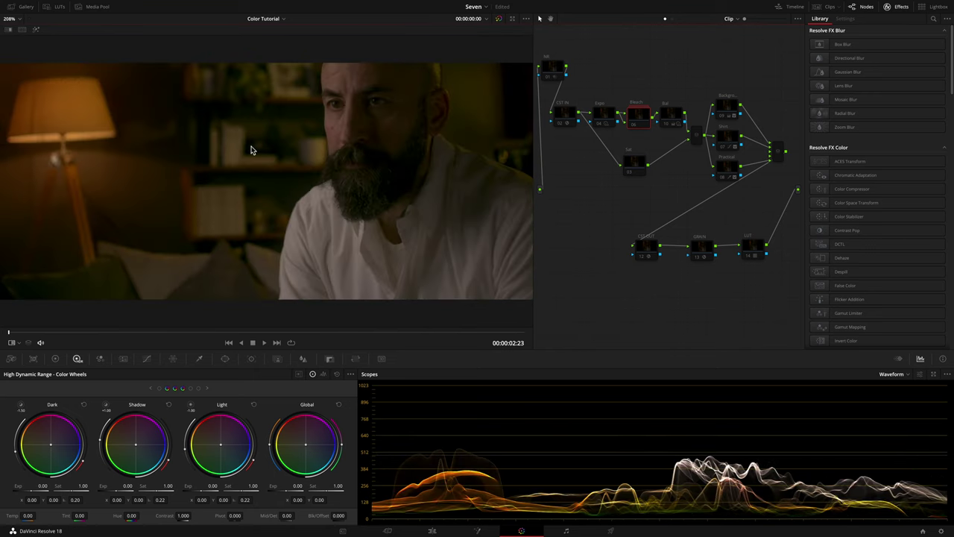
key("shift+9")
Enable CST IN, review the CST IN and CST OUT (DaVinci Wide Gamut to Rec.709 Cineon Film Log) transforms, and re-enable the LUT node
left_click(560, 125)
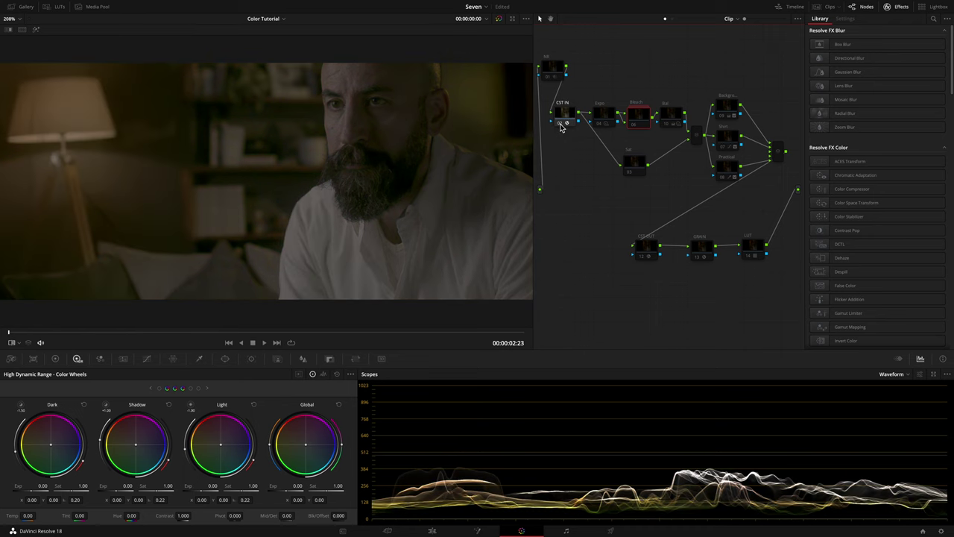
left_click(563, 119)
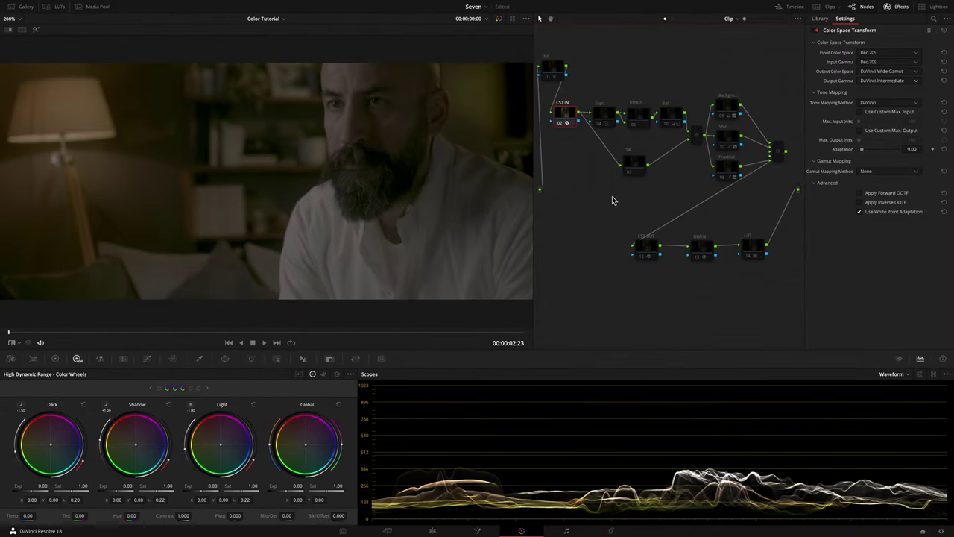
left_click(644, 260)
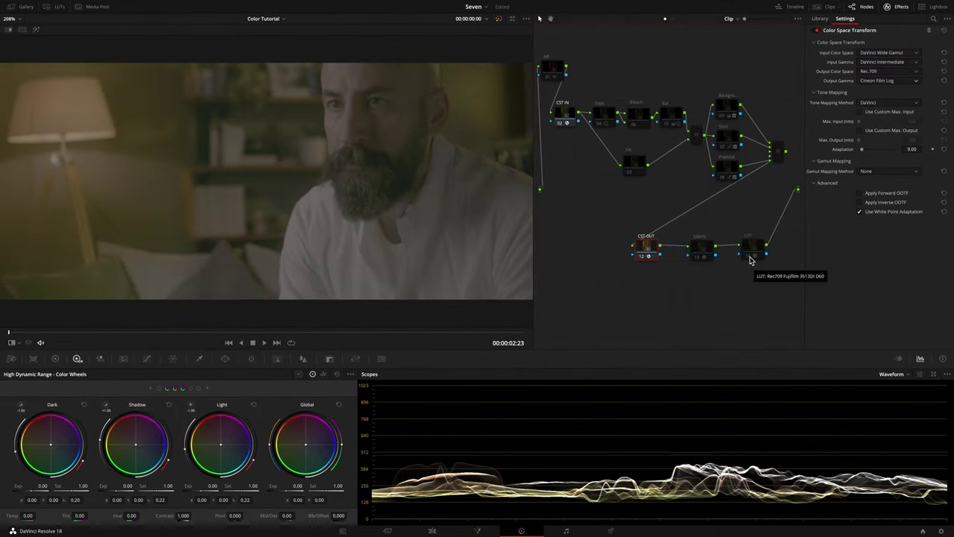
left_click(751, 258)
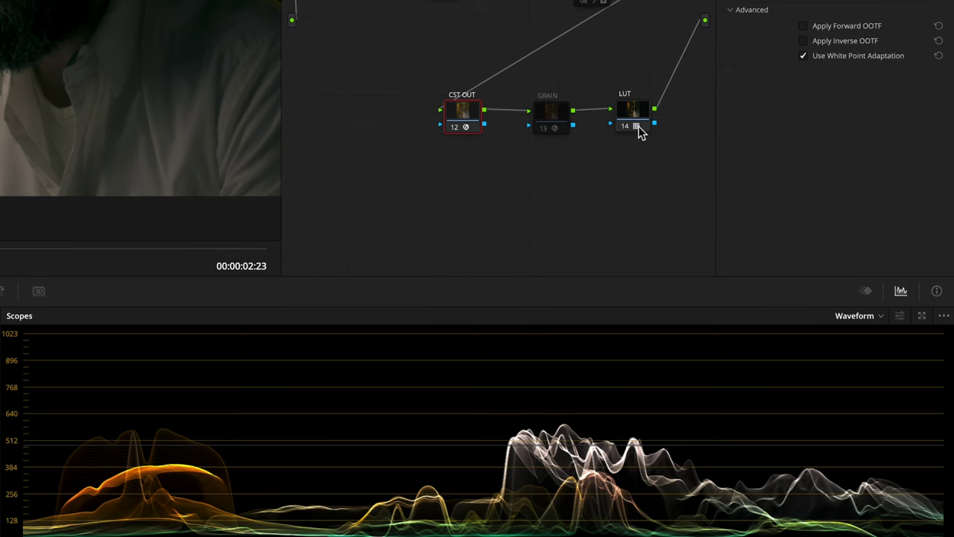
right_click(638, 126)
mouse_move(670, 273)
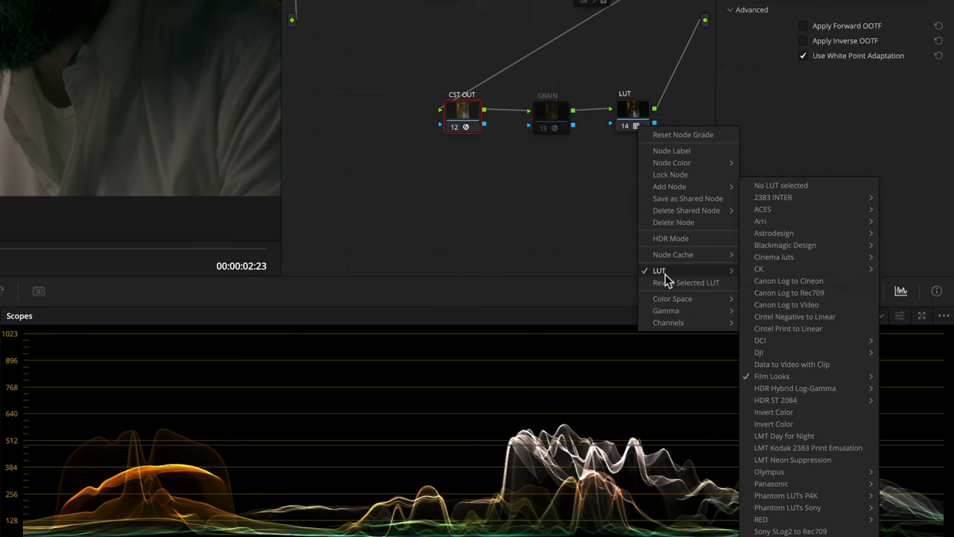
mouse_move(796, 372)
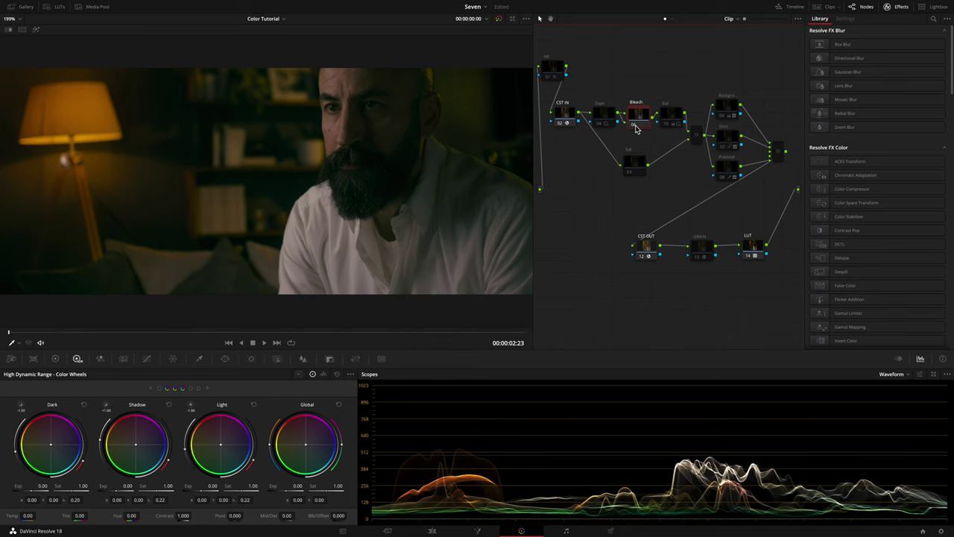
Inside the Bleach compound node, make node 02 monochrome with the RGB Mixer
right_click(636, 129)
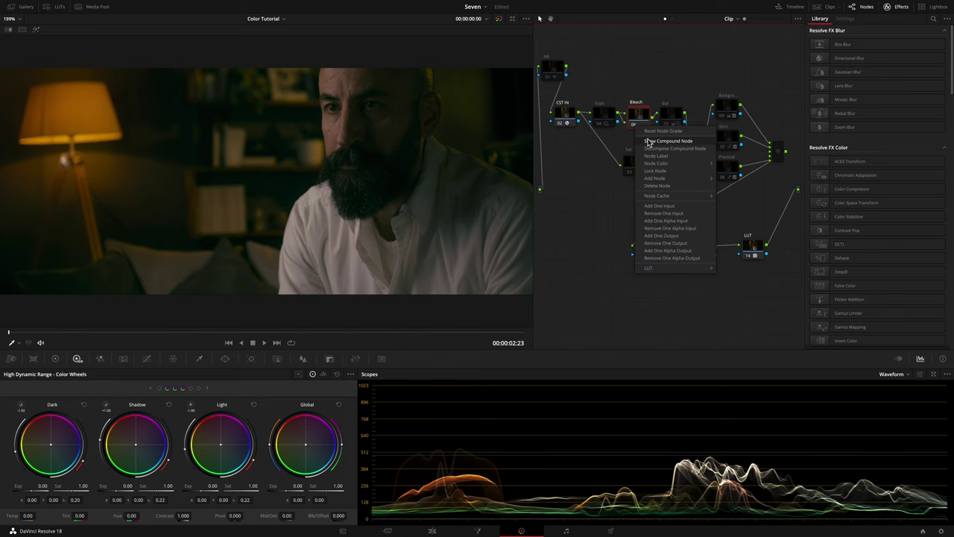
left_click(648, 139)
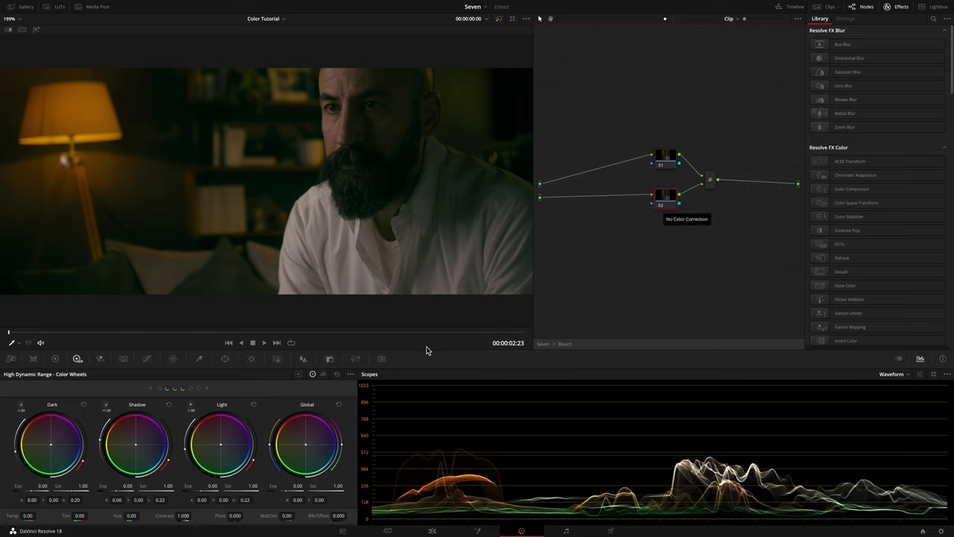
left_click(100, 360)
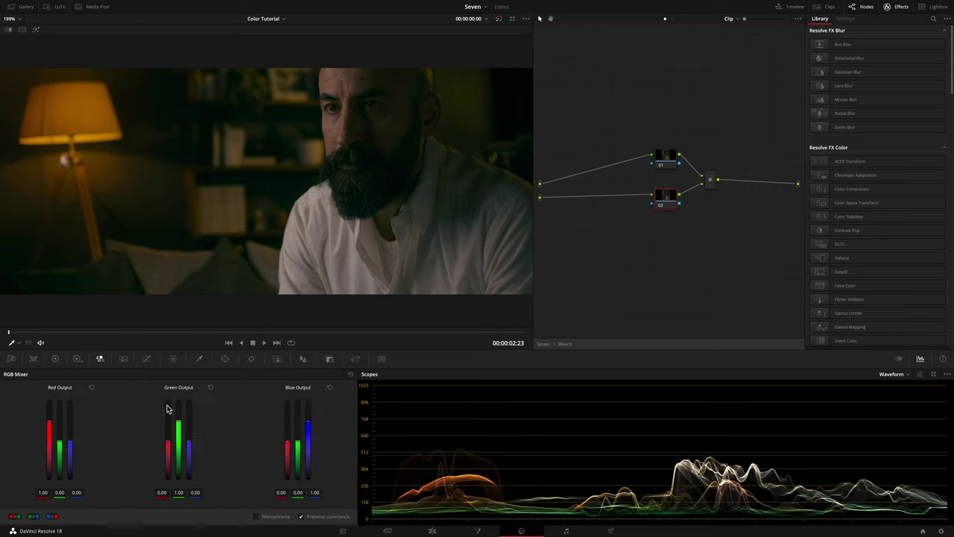
left_click(257, 517)
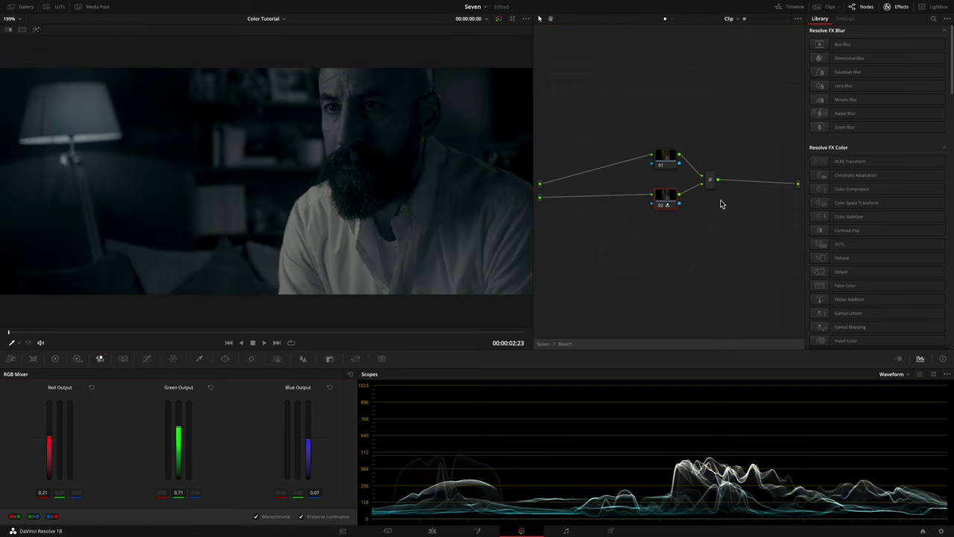
Set the mixer node's Composite Mode to Hardlight and return to the main node tree
right_click(713, 187)
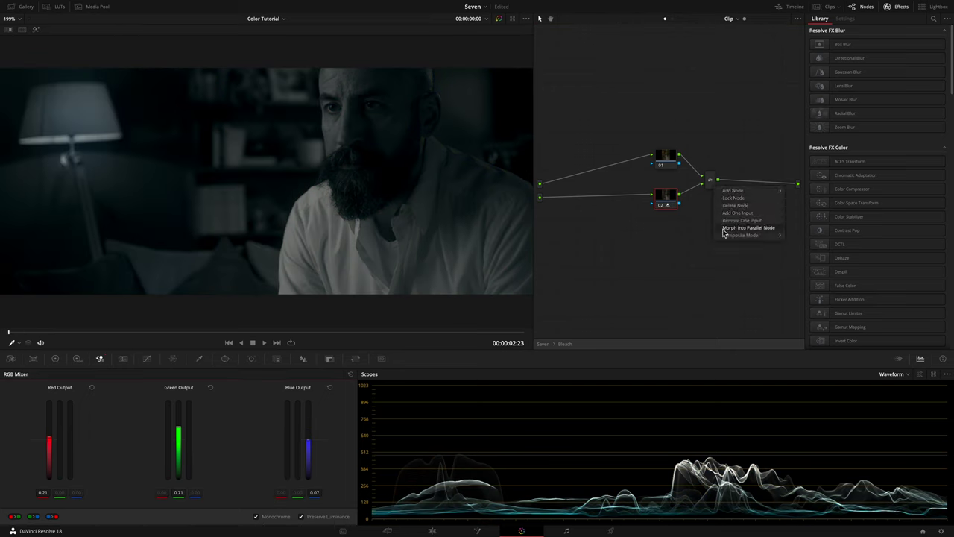
mouse_move(724, 235)
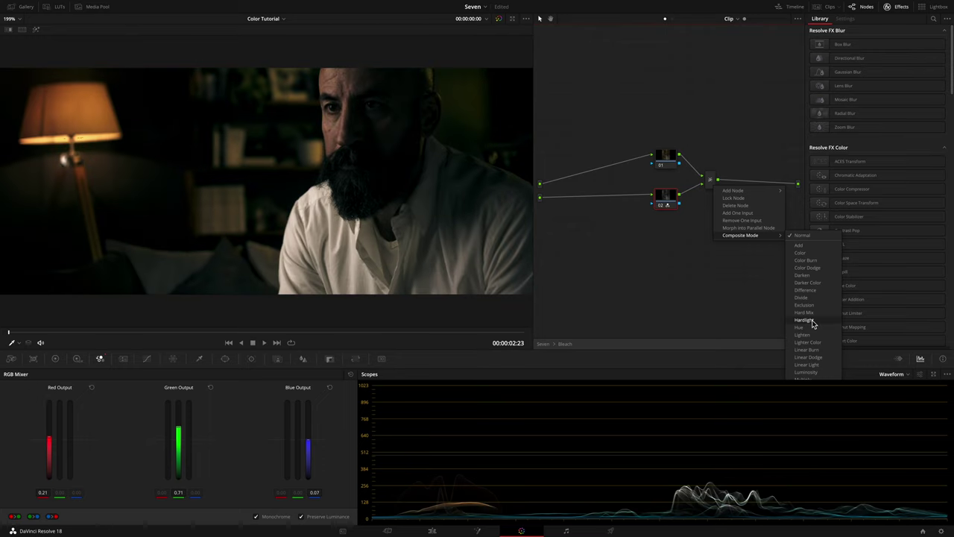
left_click(811, 320)
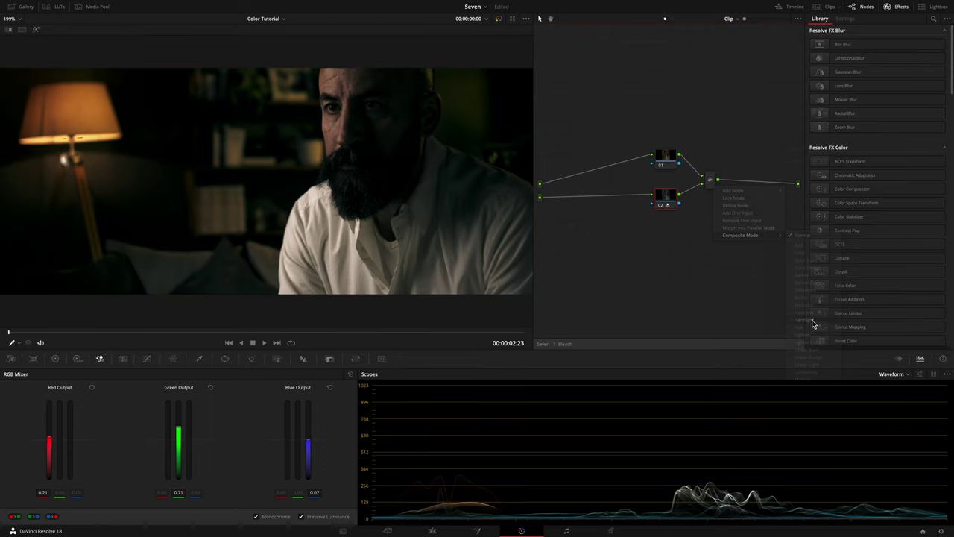
left_click(568, 347)
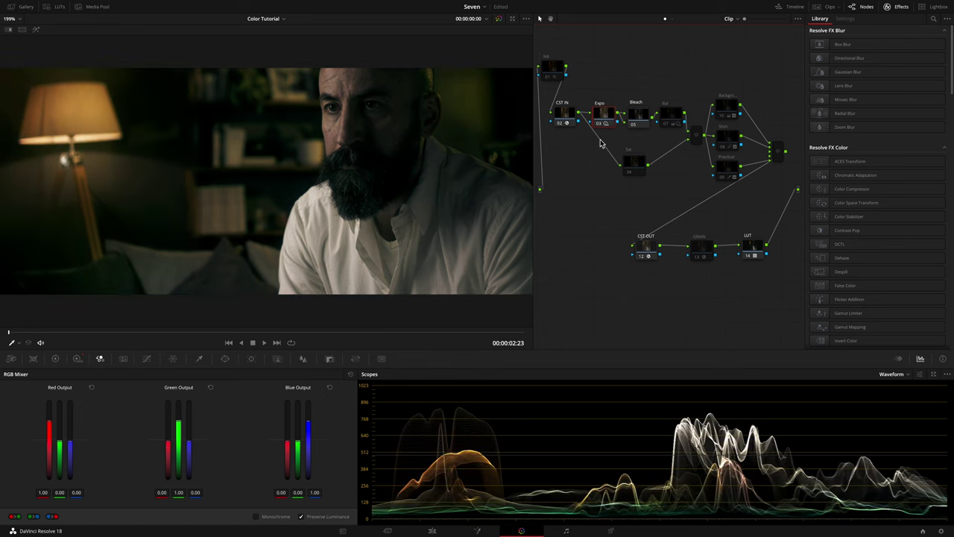
In the HDR Color Wheels, nudge the Light wheel puck slightly off centre to tint the highlights
left_click(77, 359)
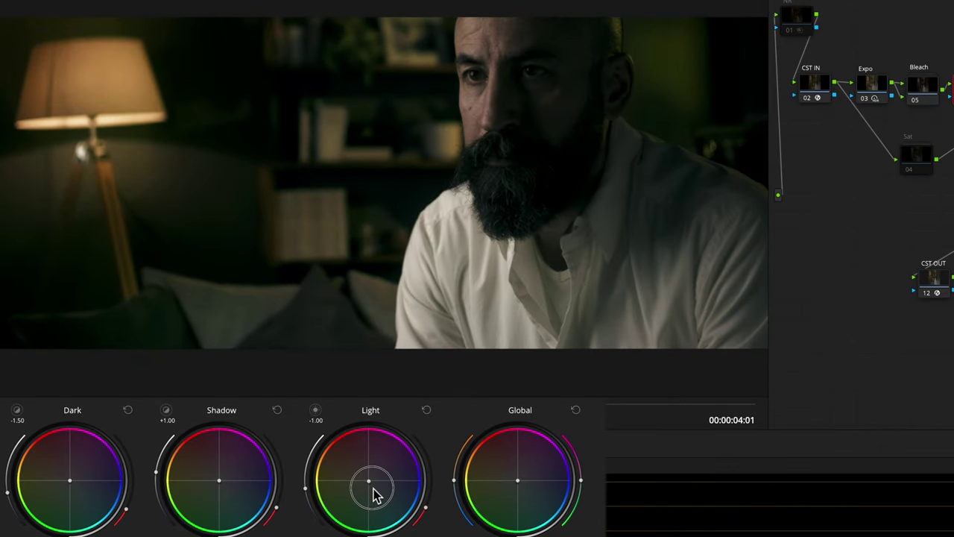
left_click_drag(375, 494, 389, 502)
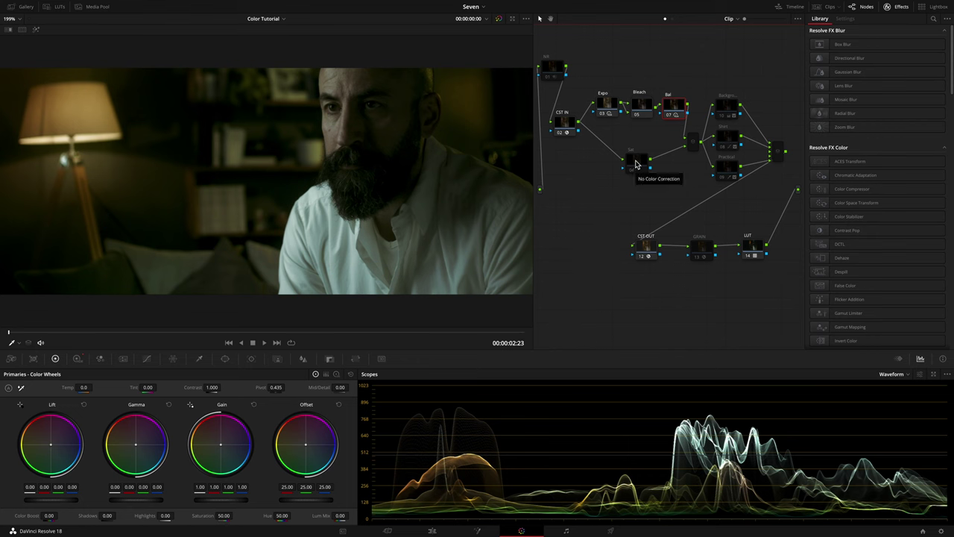
Tidy the node tree by shifting the Sat node and the Expo, Bleach and Bal nodes slightly
left_click_drag(635, 161, 641, 165)
left_click(694, 150)
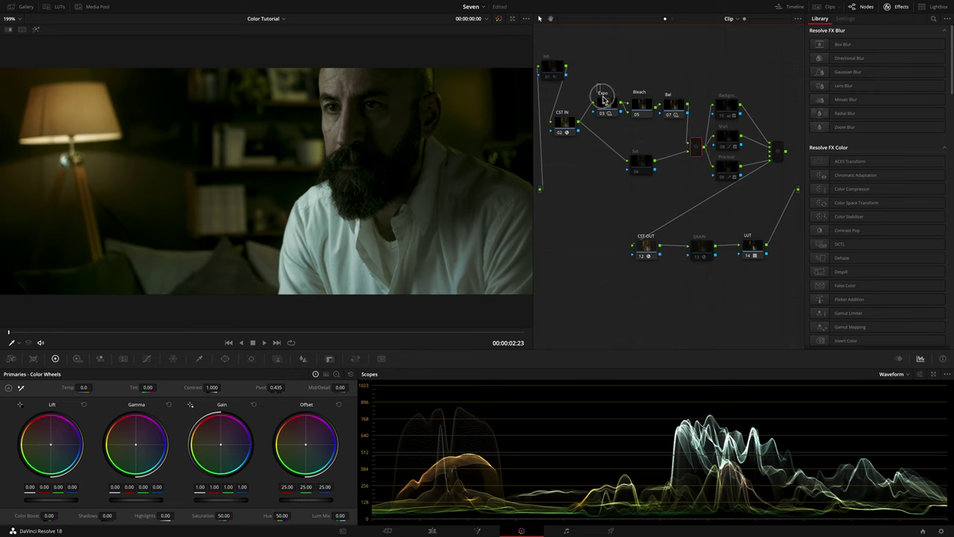
left_click_drag(596, 84, 714, 118)
left_click_drag(644, 109, 645, 109)
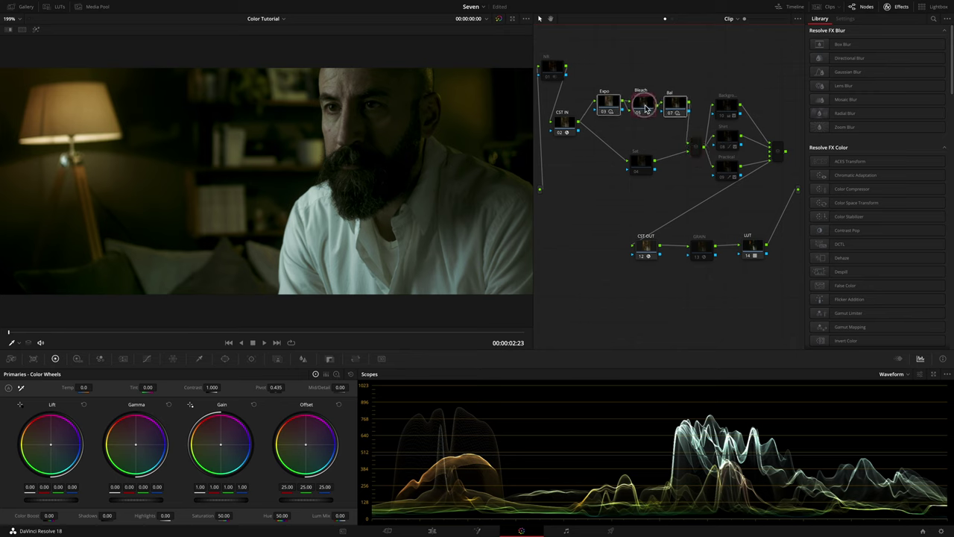
Raise the Sat node's saturation from 50 to 55, toggle it off and on to compare, leaving it enabled
left_click(635, 173)
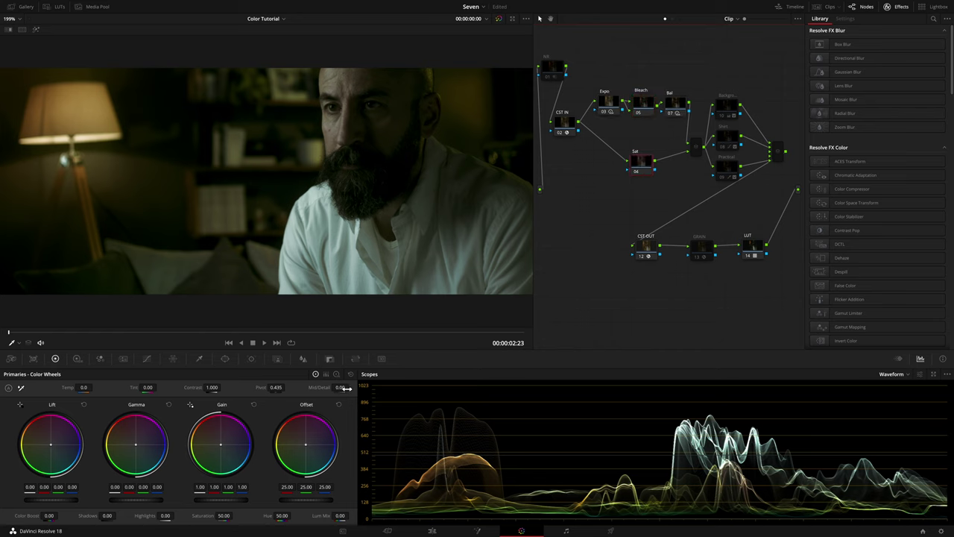
left_click_drag(225, 517, 228, 522)
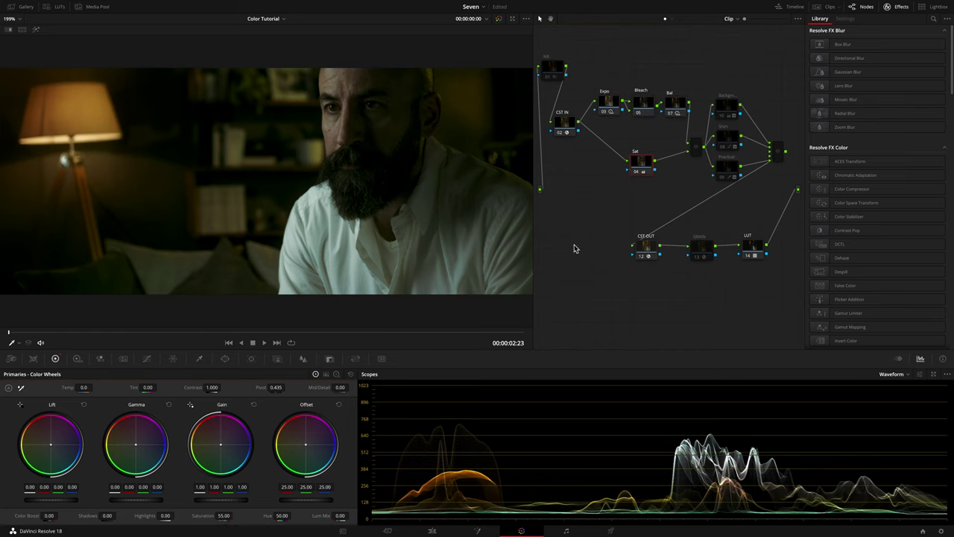
left_click(638, 174)
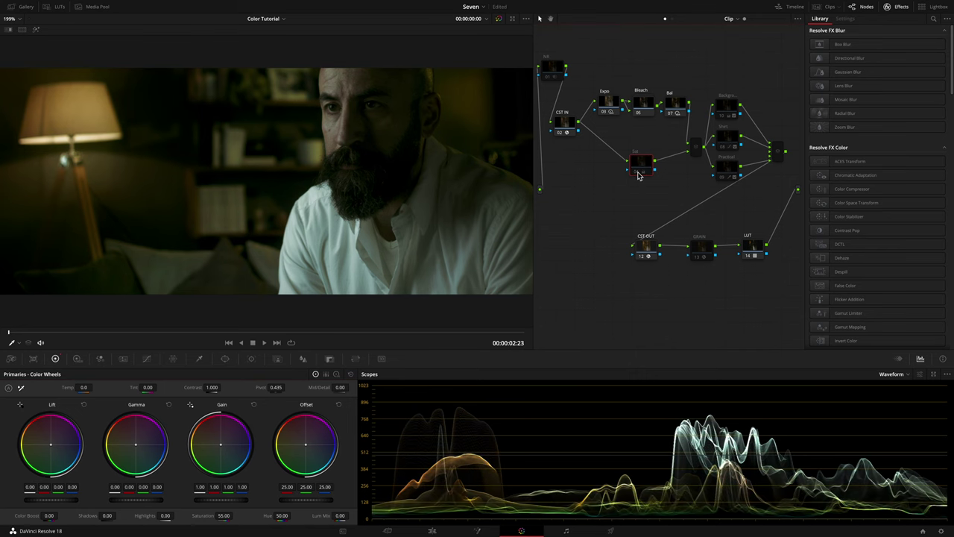
left_click(638, 173)
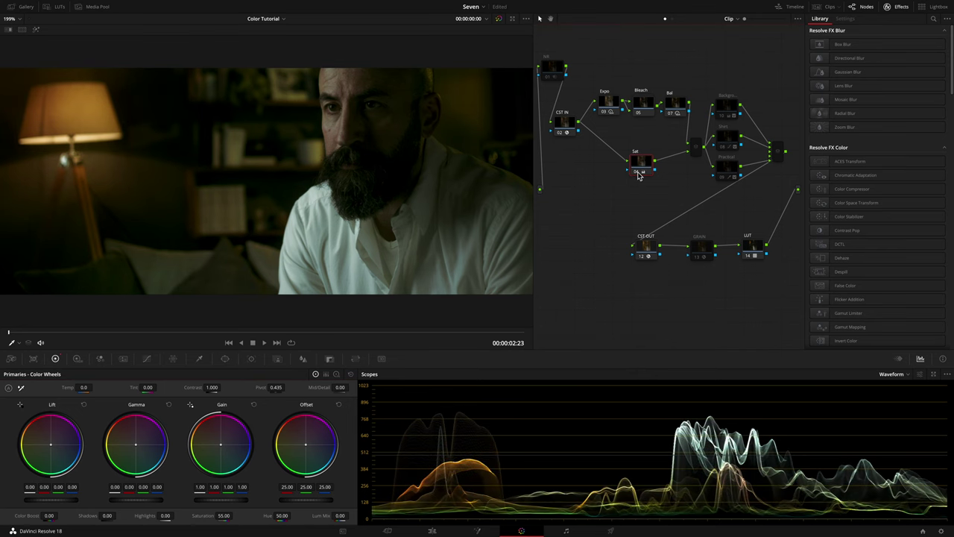
left_click(638, 173)
left_click(638, 174)
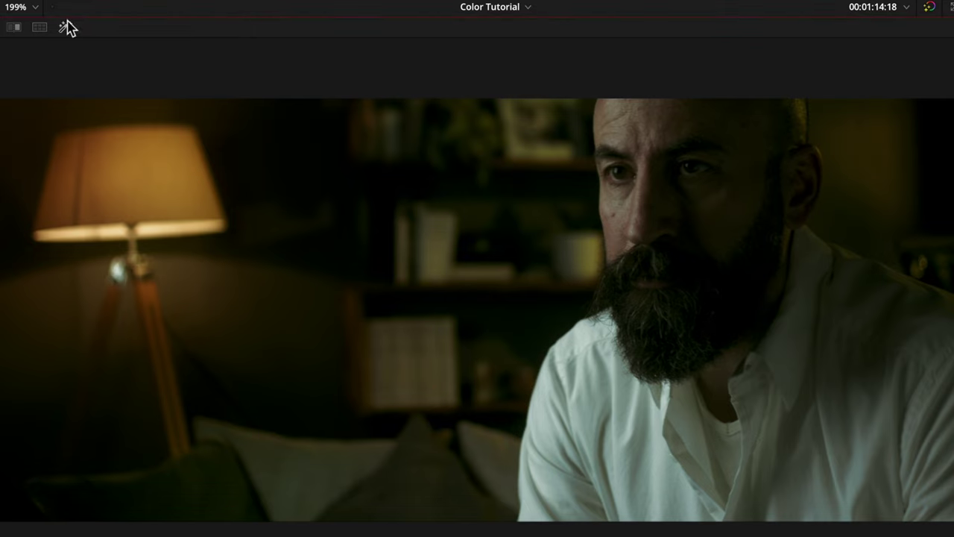
Qualify the bright background near the beard, narrowing saturation, raising luminance and softening and blurring the matte
left_click(36, 29)
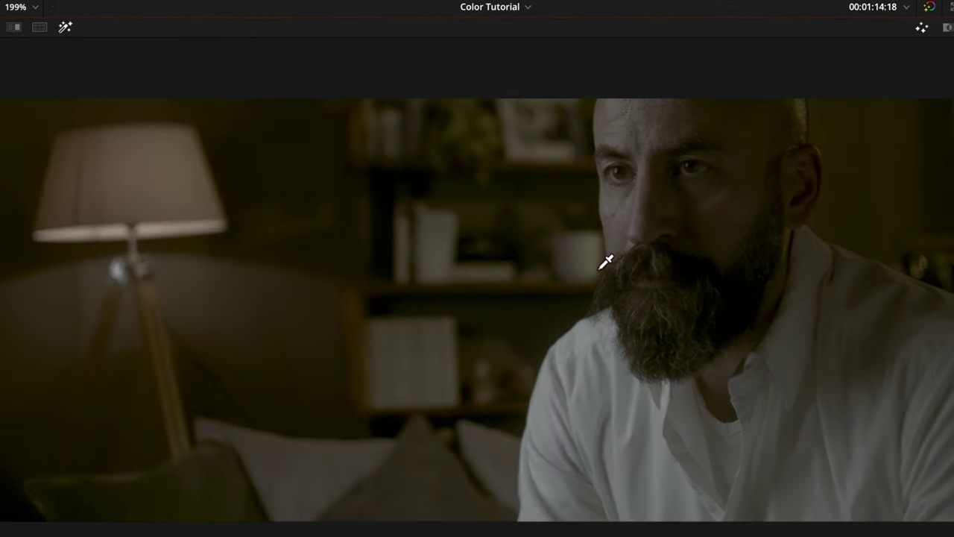
left_click(604, 256)
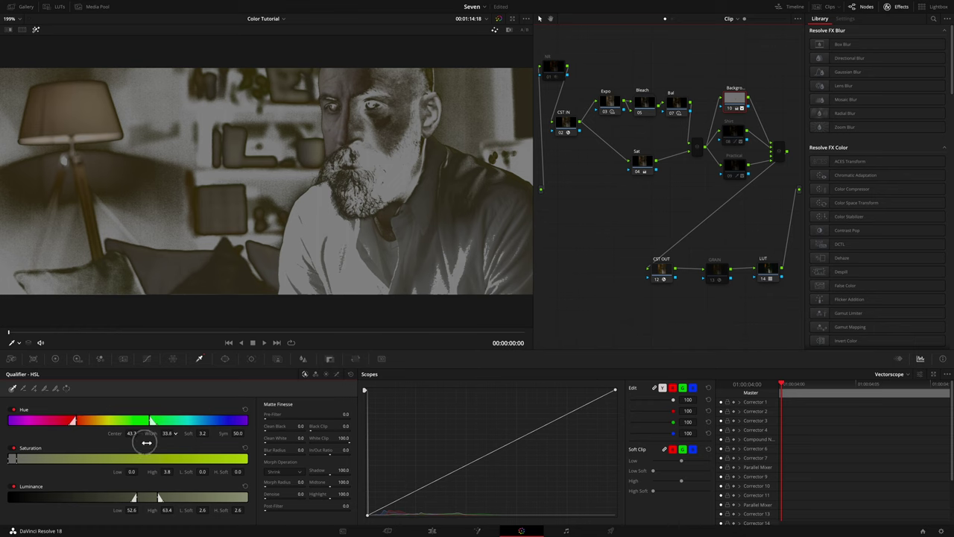
left_click_drag(149, 456, 18, 457)
left_click_drag(132, 510, 258, 519)
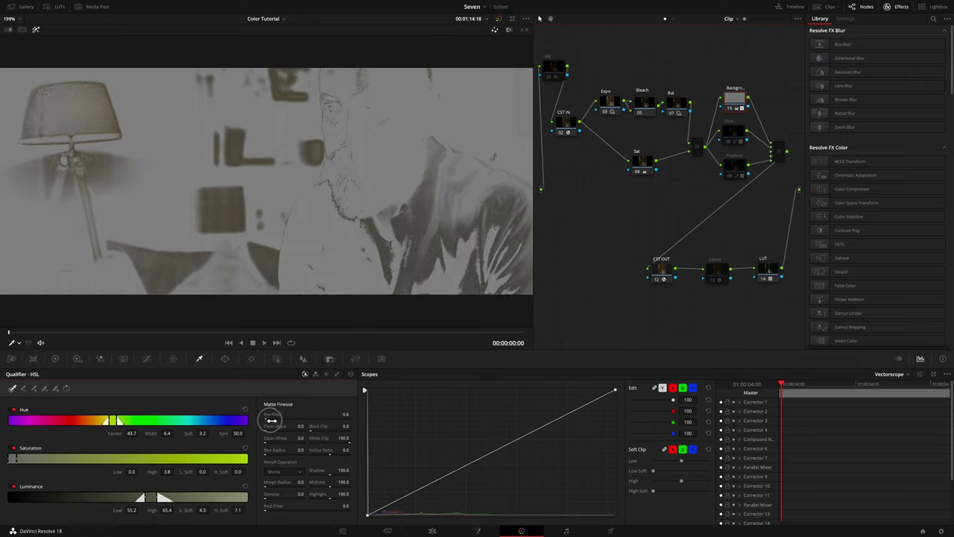
left_click_drag(275, 420, 309, 452)
left_click_drag(276, 494, 299, 504)
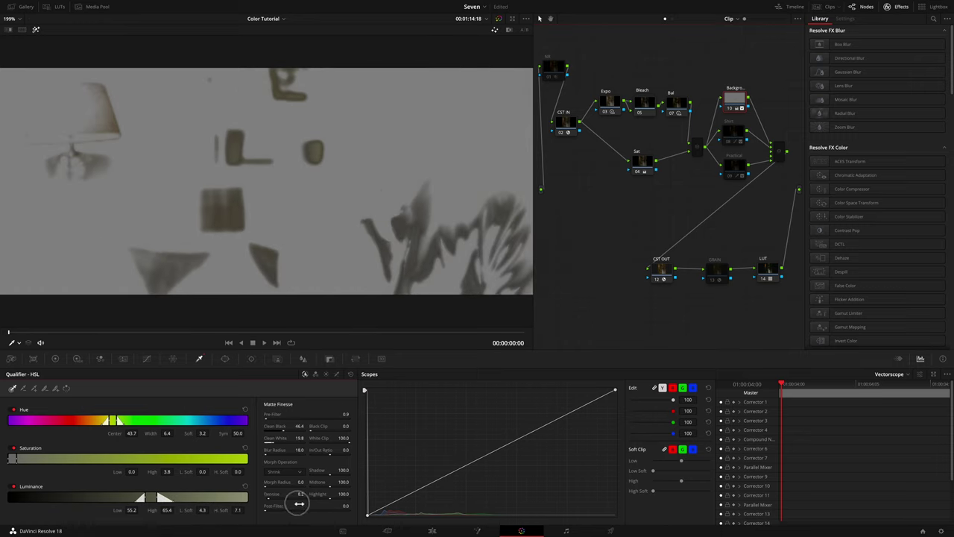
Add a rectangle window around the background, adjust its edges and widen all four softness sides
left_click(228, 359)
left_click(16, 406)
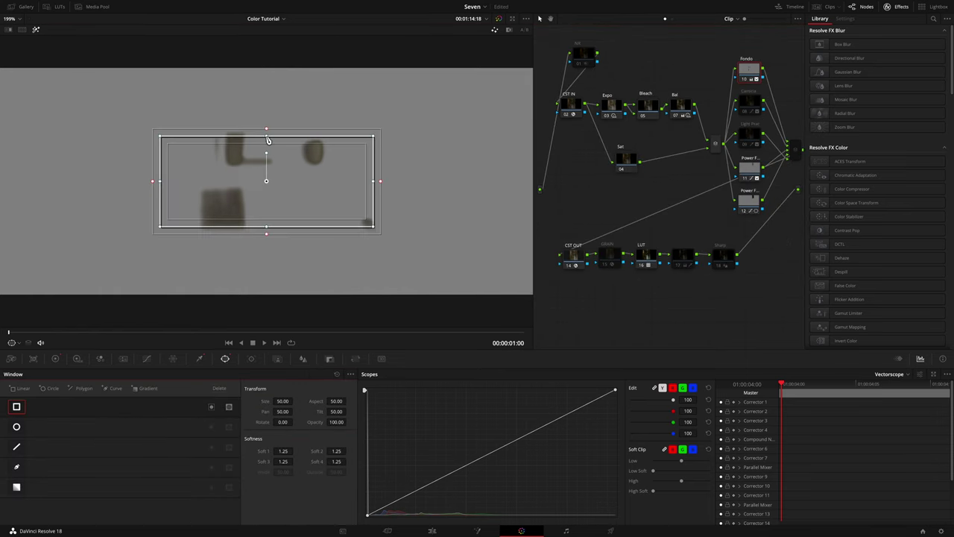
left_click_drag(267, 137, 265, 61)
left_click_drag(272, 222, 272, 237)
left_click_drag(374, 152, 360, 152)
left_click_drag(259, 246, 260, 254)
left_click_drag(259, 60, 260, 55)
left_click_drag(152, 153, 144, 153)
left_click_drag(367, 153, 373, 154)
With the matte view off, lower the node's saturation to 35 in the Primaries wheels
left_click(35, 30)
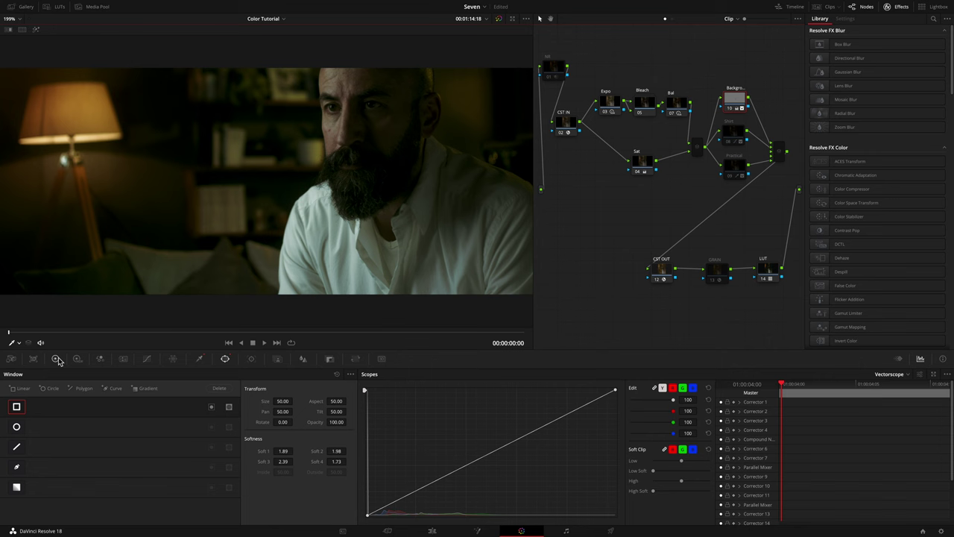
left_click(57, 359)
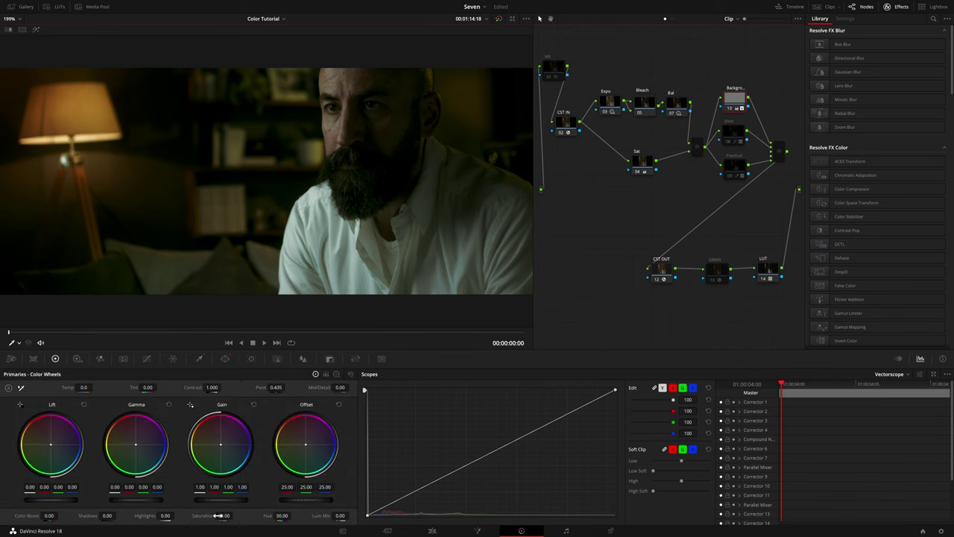
left_click_drag(221, 523, 190, 520)
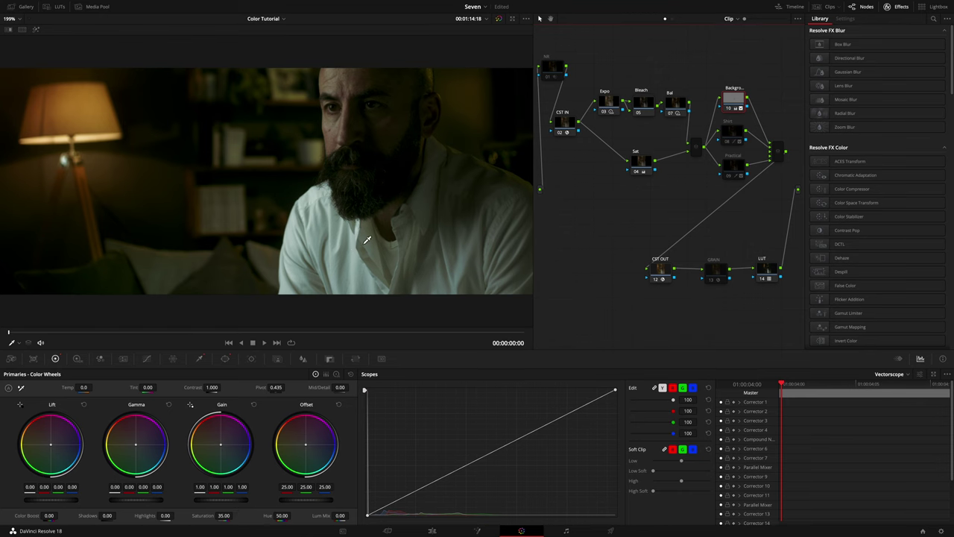
Enable the Shirt node, check its qualifier matte, and review its Curves and HDR wheels (Global exposure -0.50)
left_click(731, 137)
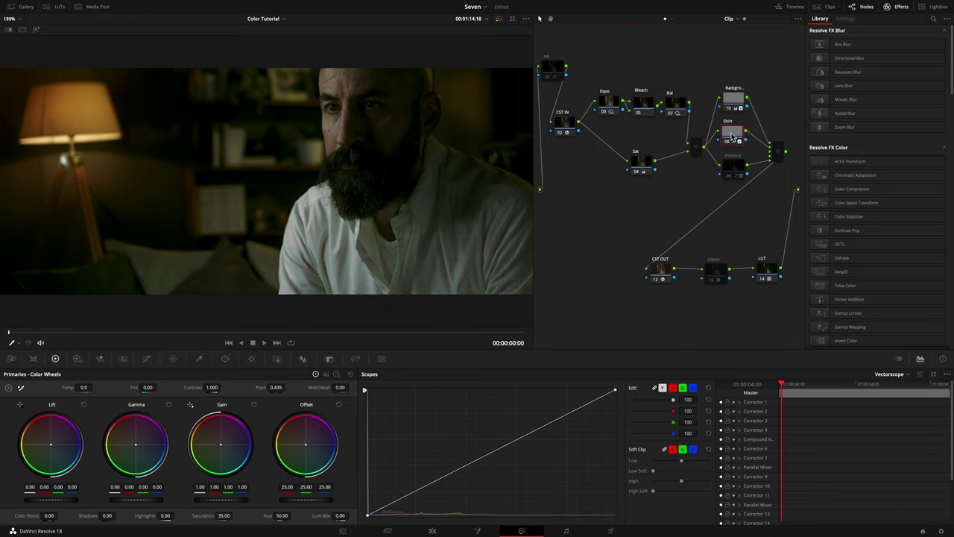
left_click(35, 33)
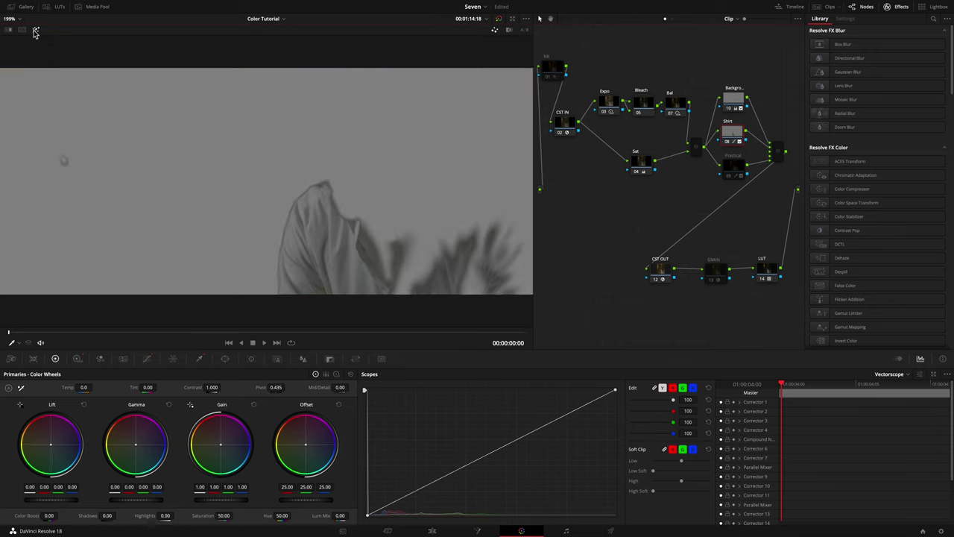
left_click(201, 360)
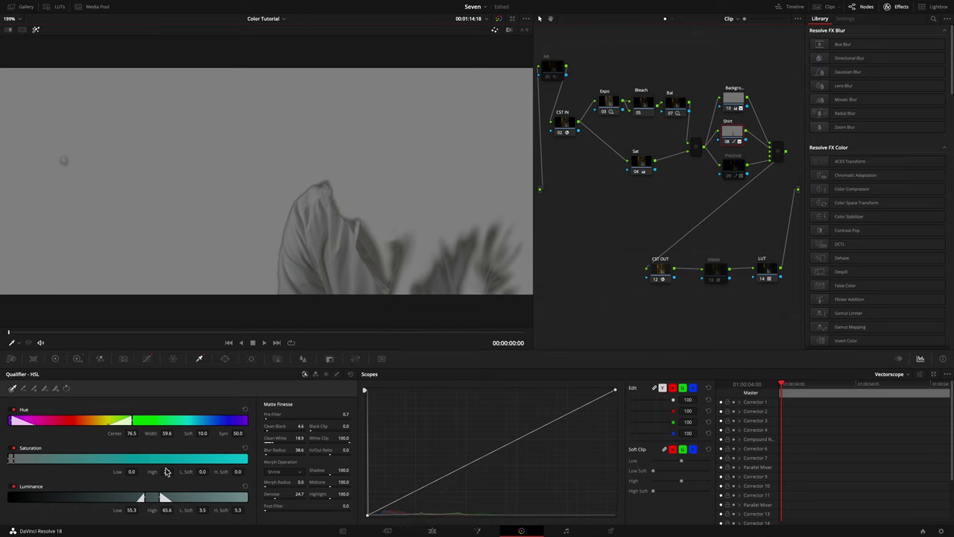
left_click(35, 31)
left_click(148, 359)
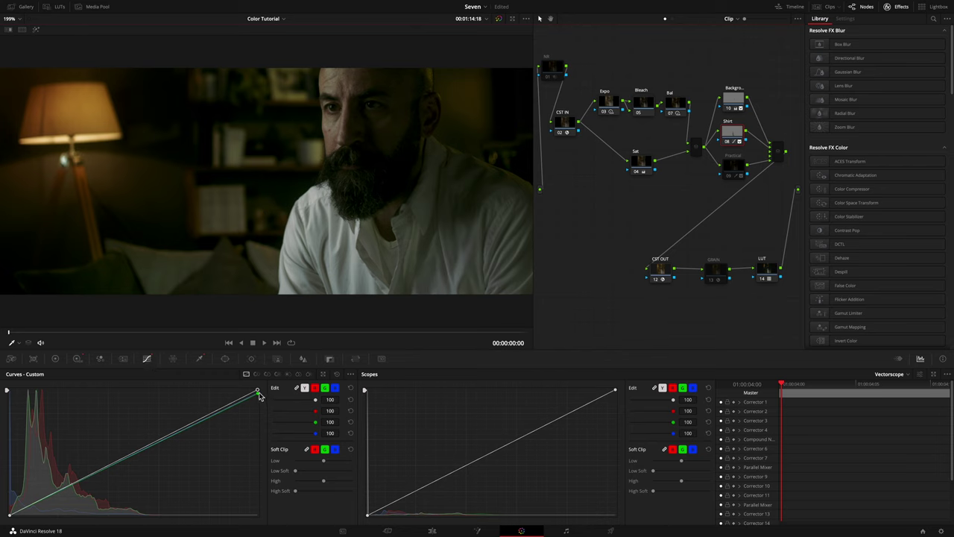
left_click(78, 360)
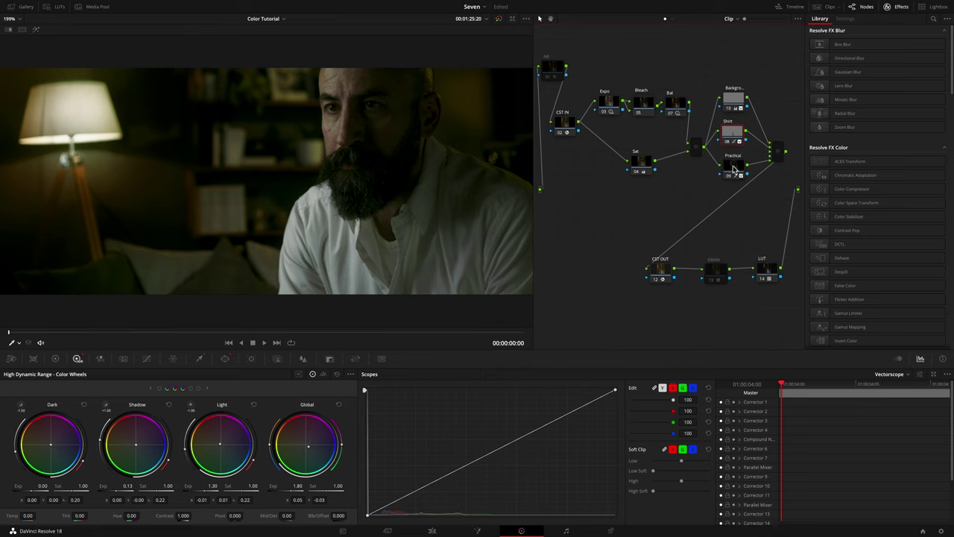
Review the Practical node's lamp matte, qualifier and circle window, then hide the window outline in the viewer
left_click(734, 170)
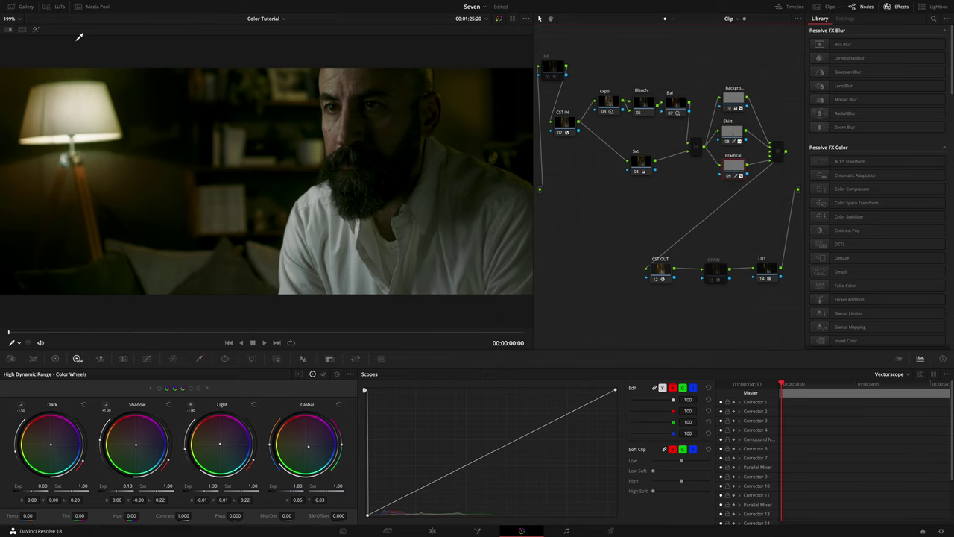
left_click(37, 30)
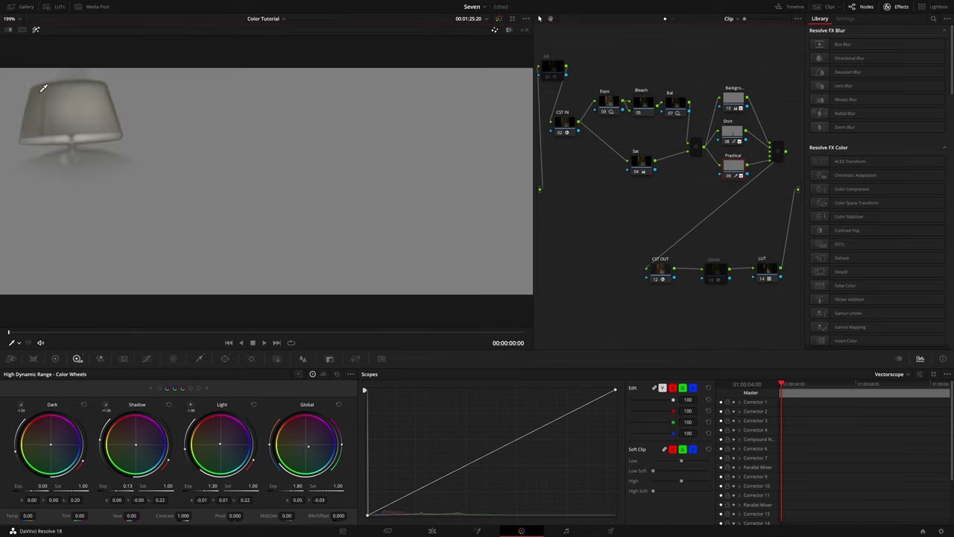
left_click(200, 360)
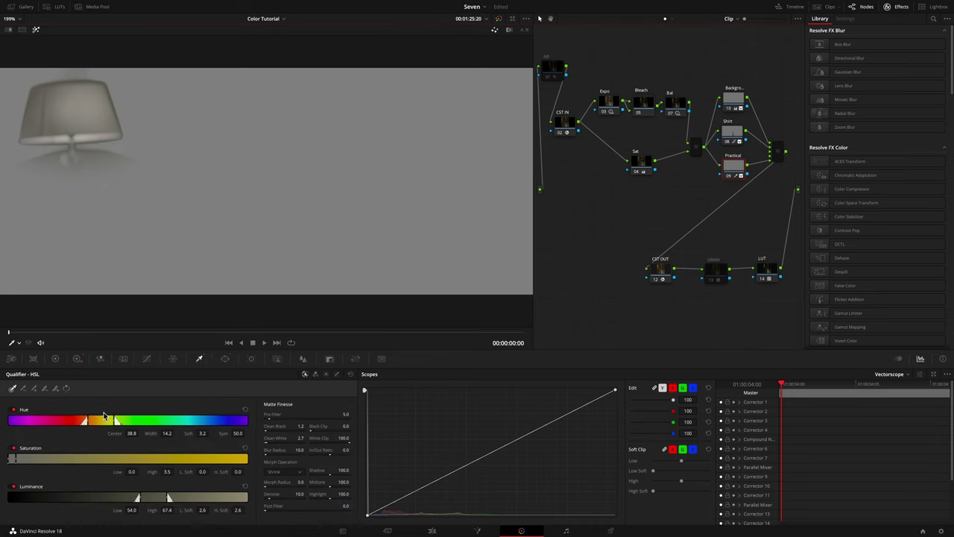
left_click(228, 361)
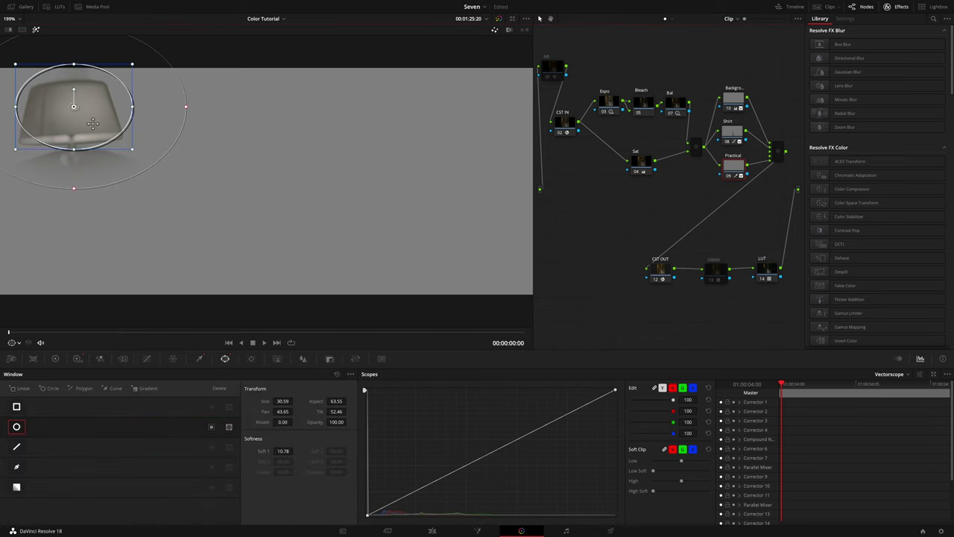
left_click(38, 32)
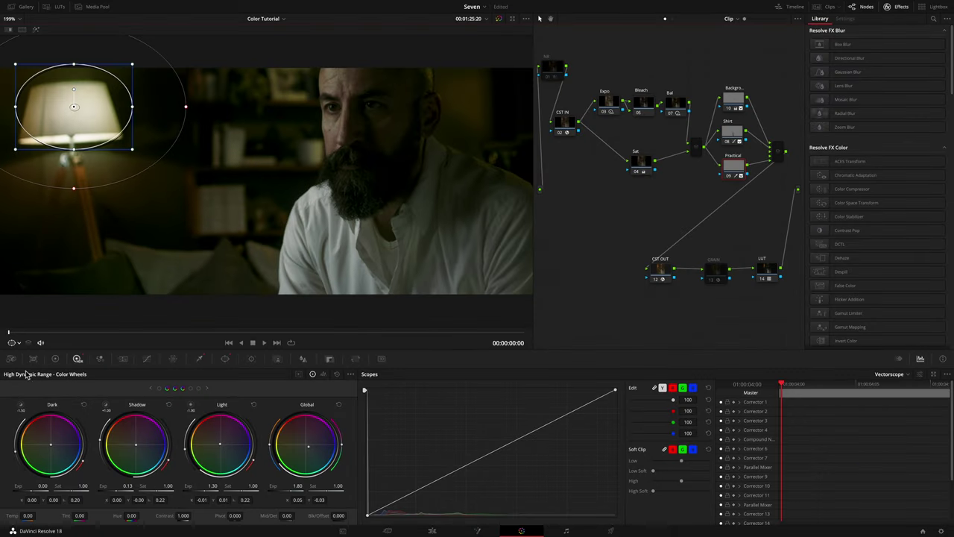
left_click(20, 344)
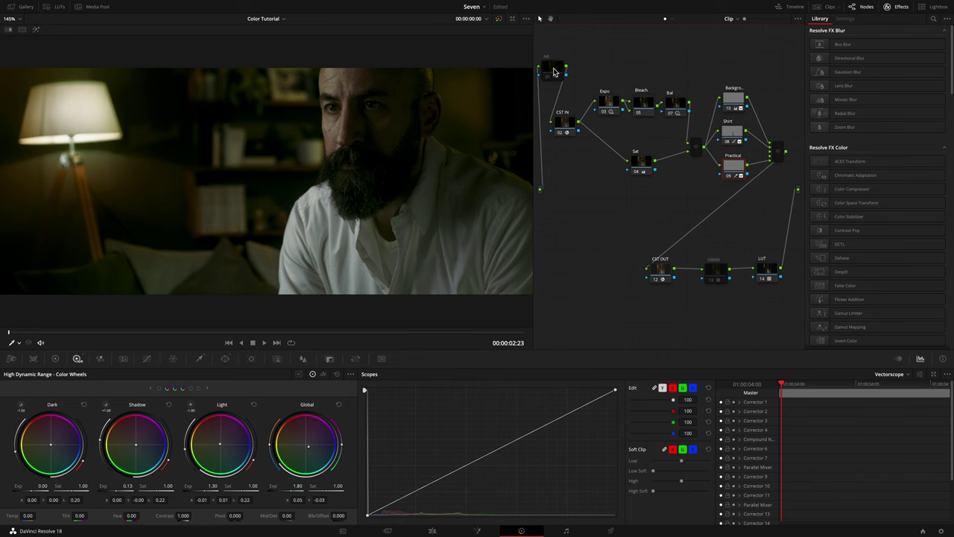
Enable the NR node and the GRAIN node, applying custom Film Grain in Overlay at 0.500 opacity
left_click(550, 78)
left_click(550, 70)
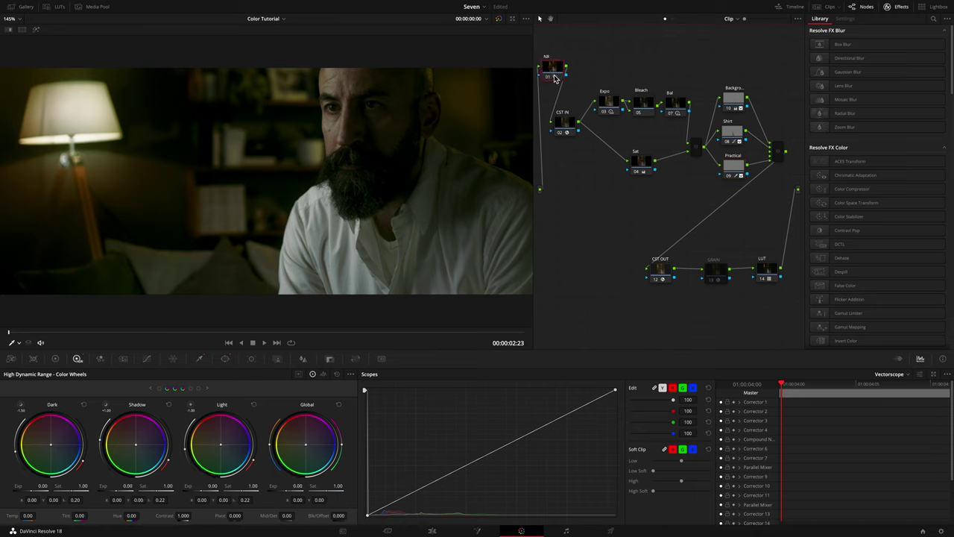
left_click(719, 274)
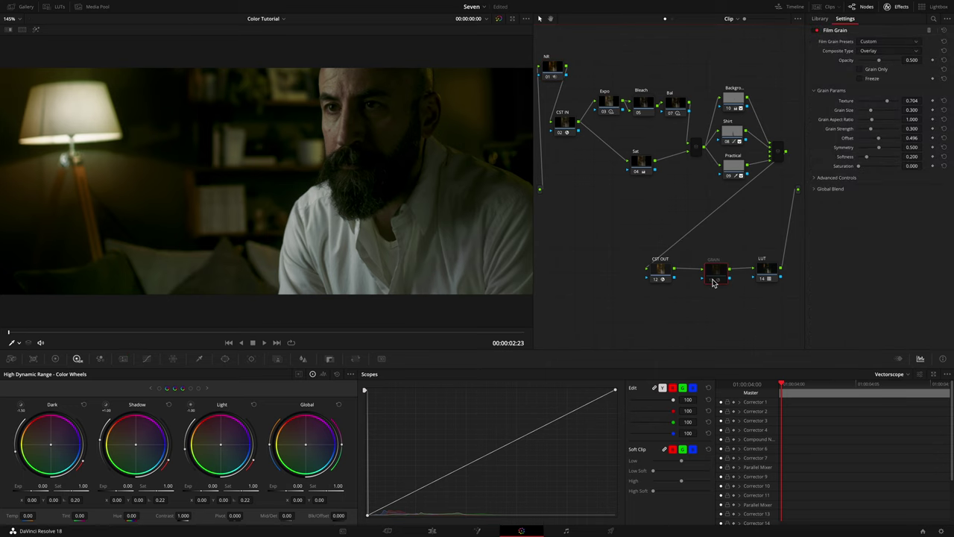
left_click(714, 280)
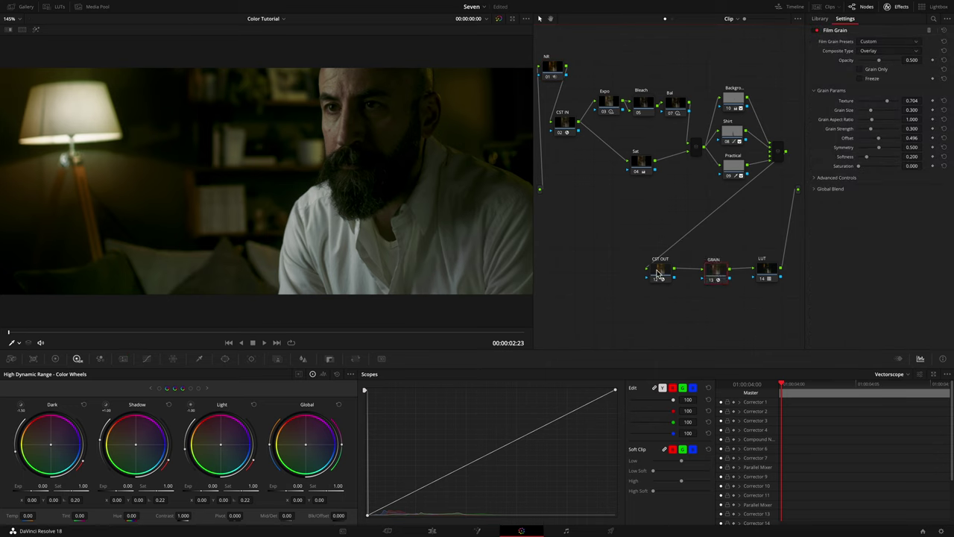